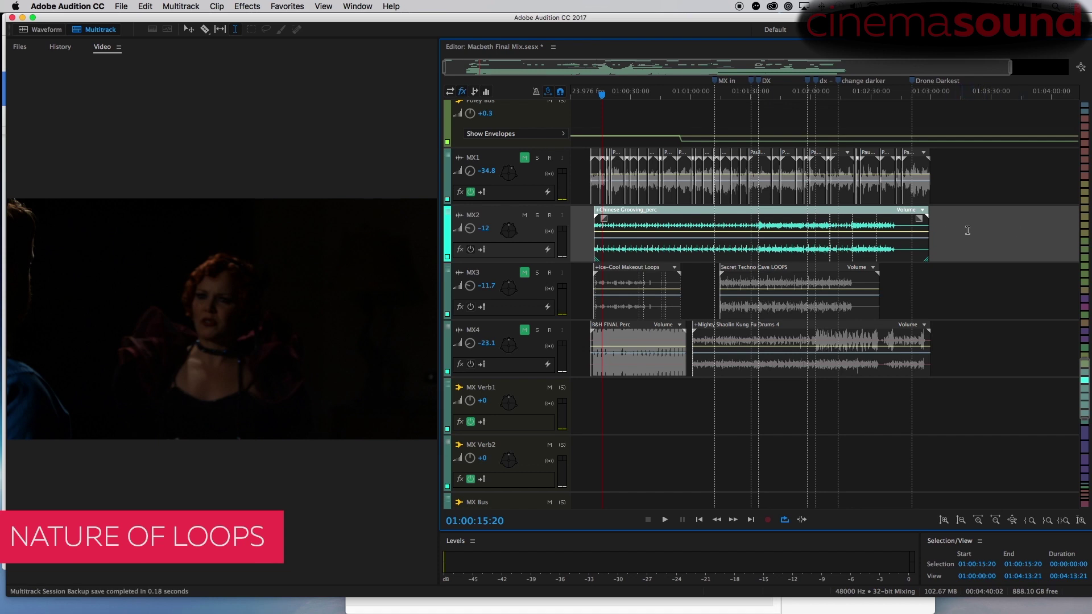
Select a time range over the MX2 Chinese Grooving_perc loop.
{"action": "left_click_drag", "start_coordinate": [966, 230], "coordinate": [655, 237]}
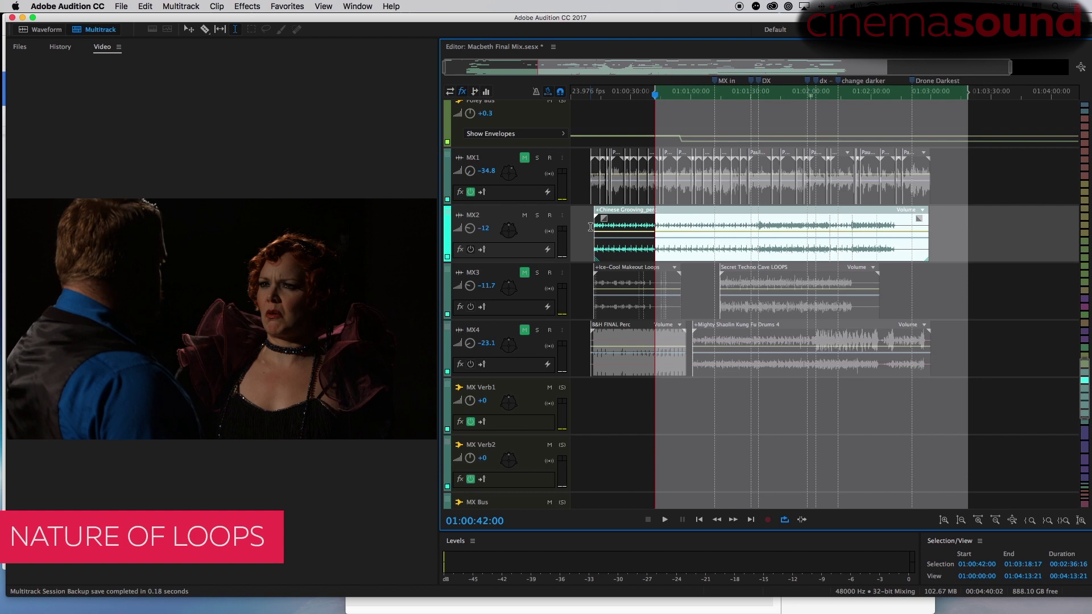
{"action": "left_click_drag", "start_coordinate": [590, 226], "coordinate": [932, 228]}
{"action": "left_click", "coordinate": [944, 230]}
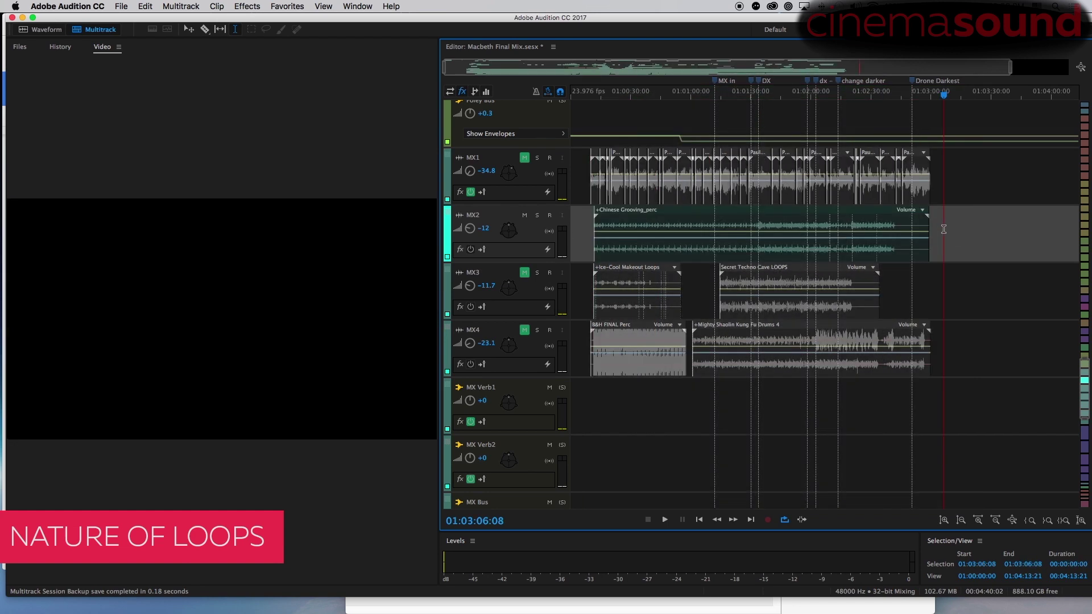
{"action": "left_click", "coordinate": [591, 239]}
{"action": "left_click", "coordinate": [603, 224]}
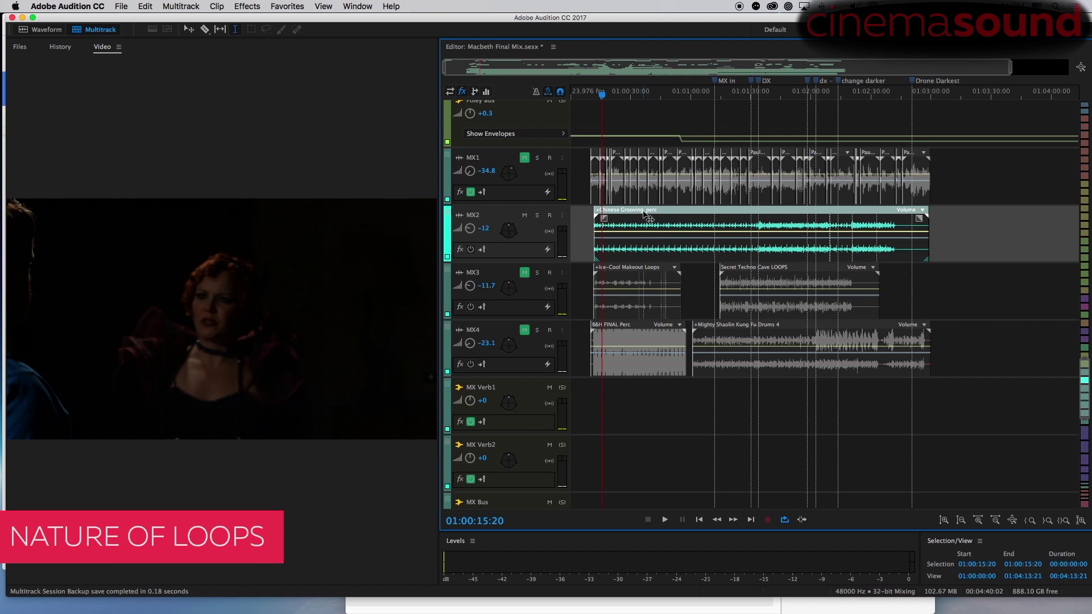
Mute MX2, play the scene with no loops until 01:00:48:10, then unmute MX2.
{"action": "left_click", "coordinate": [525, 215]}
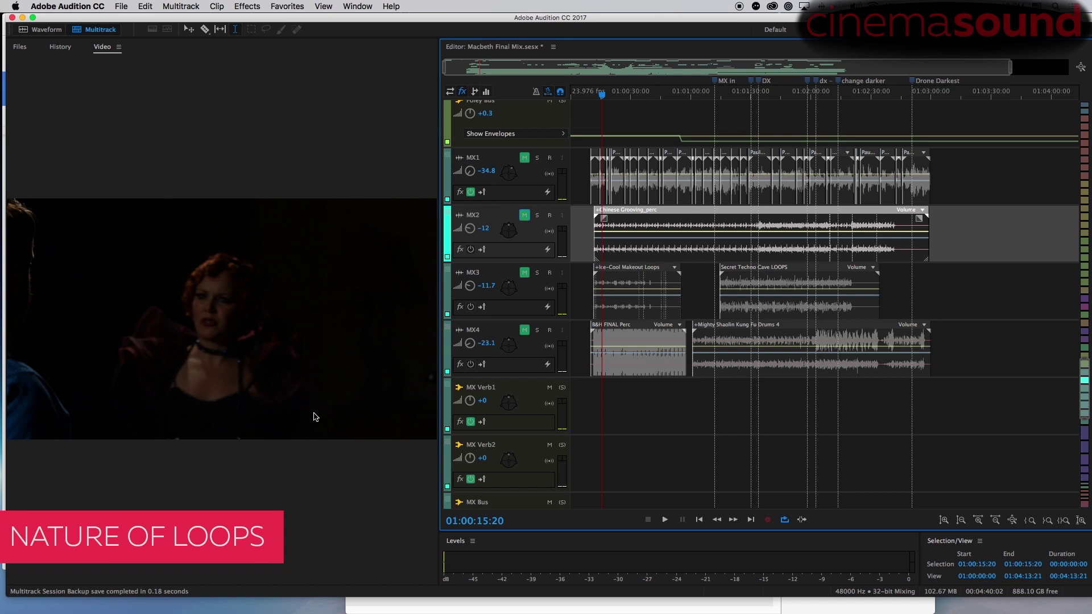
{"action": "key", "text": "space"}
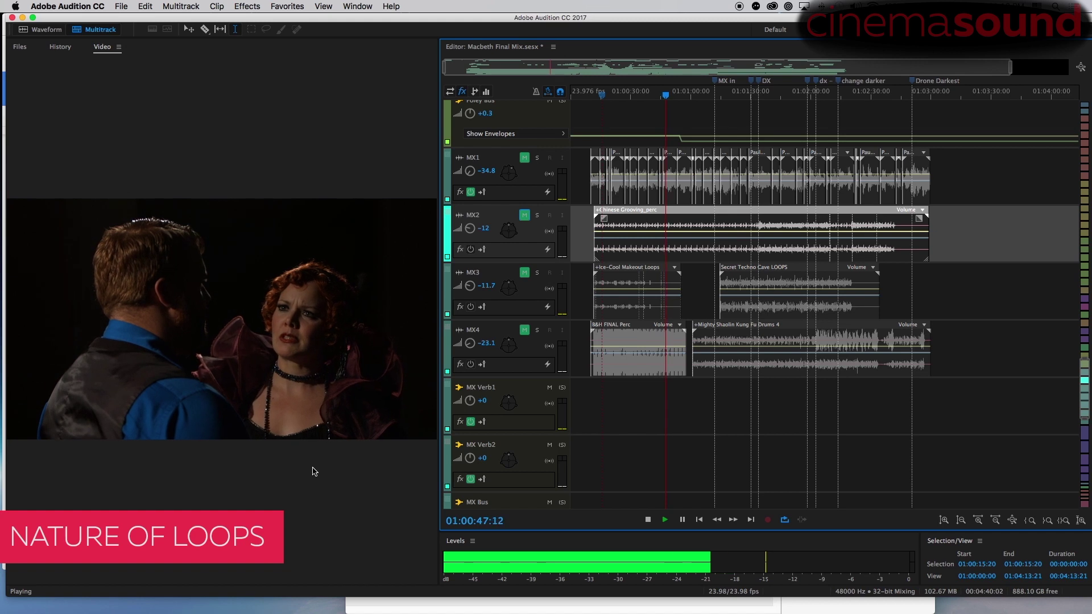
{"action": "key", "text": "space"}
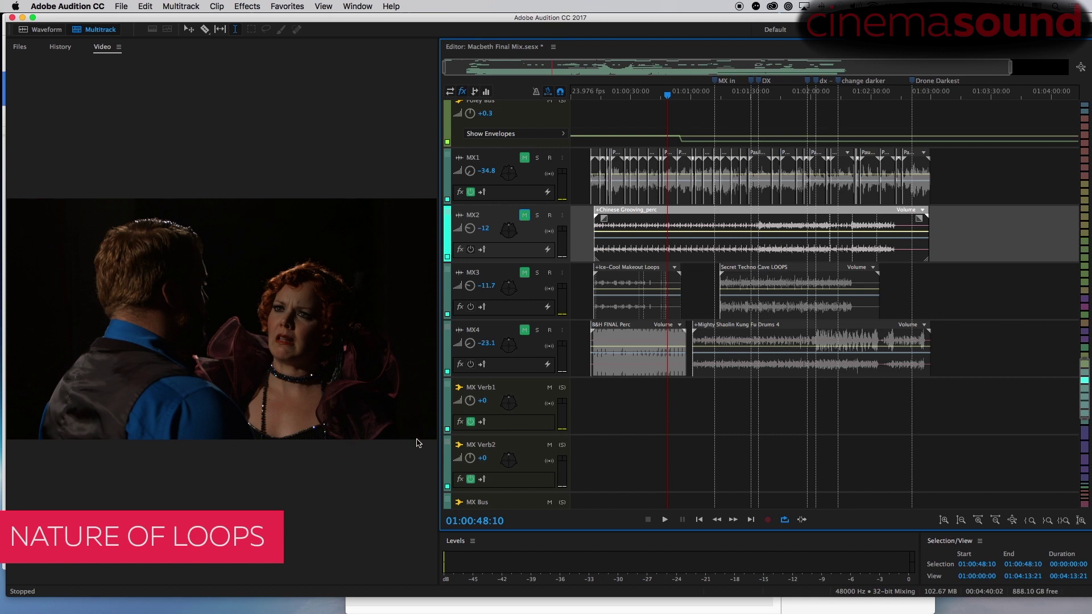
{"action": "left_click", "coordinate": [524, 215]}
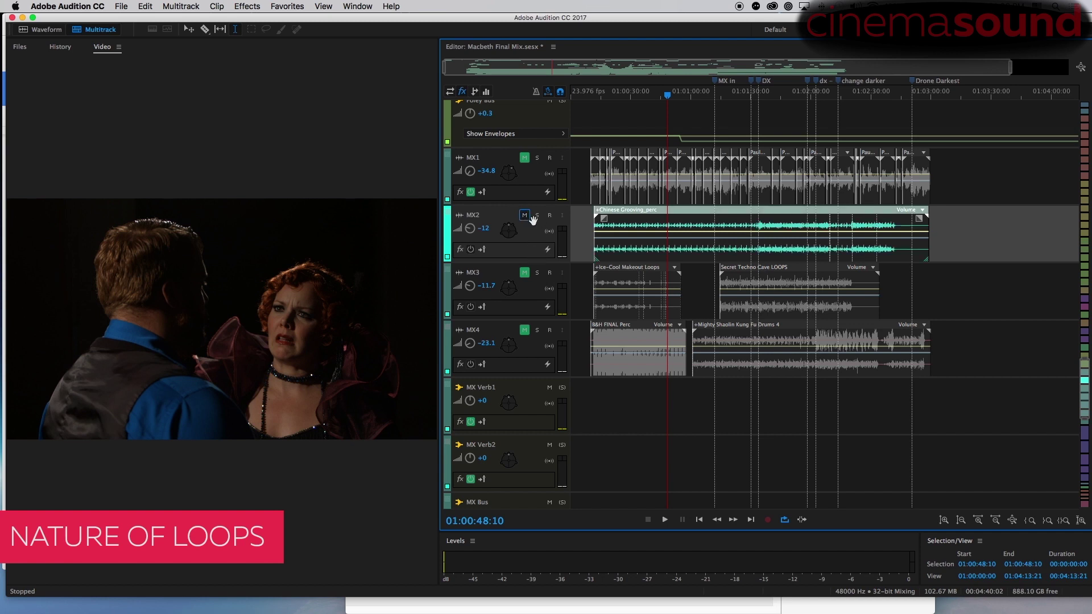
Solo MX2 and play from 01:00:13:11 hearing only it, then unsolo MX2.
{"action": "left_click", "coordinate": [537, 215]}
{"action": "left_click", "coordinate": [599, 97]}
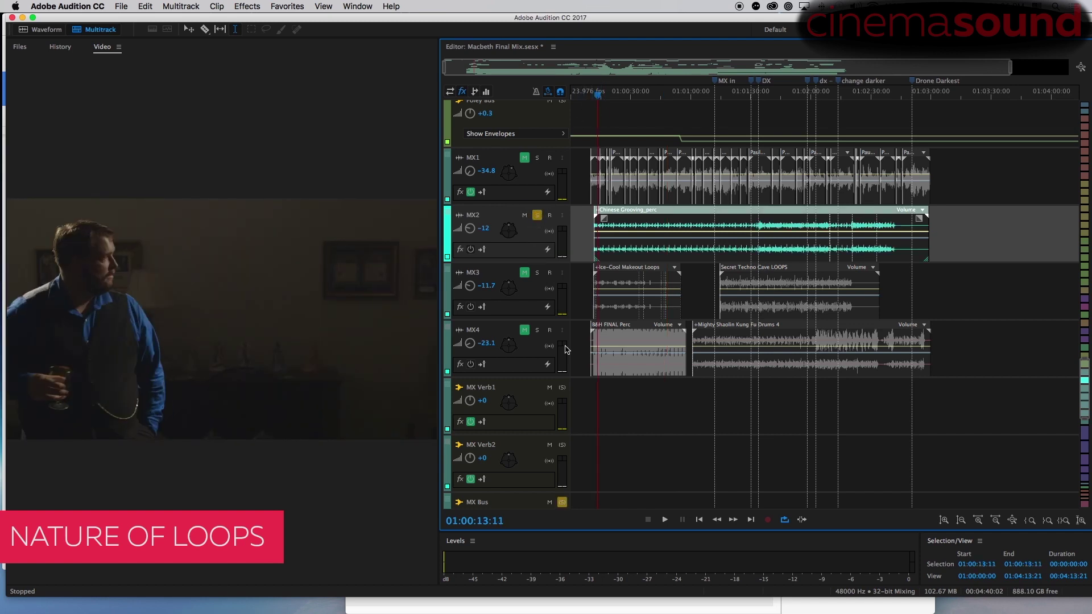
{"action": "key", "text": "space"}
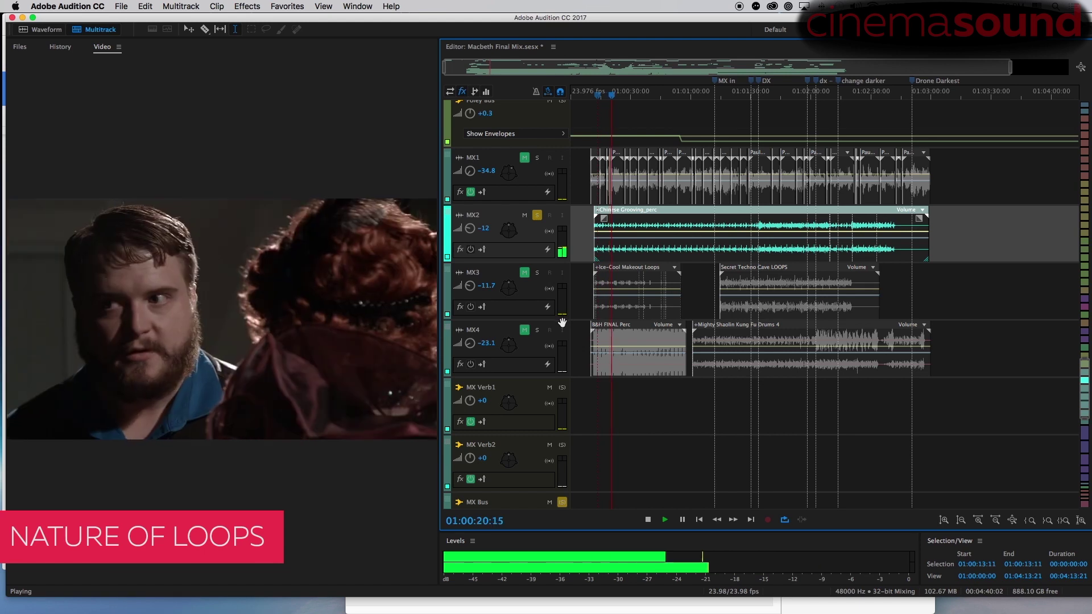
{"action": "key", "text": "space"}
{"action": "left_click", "coordinate": [537, 216]}
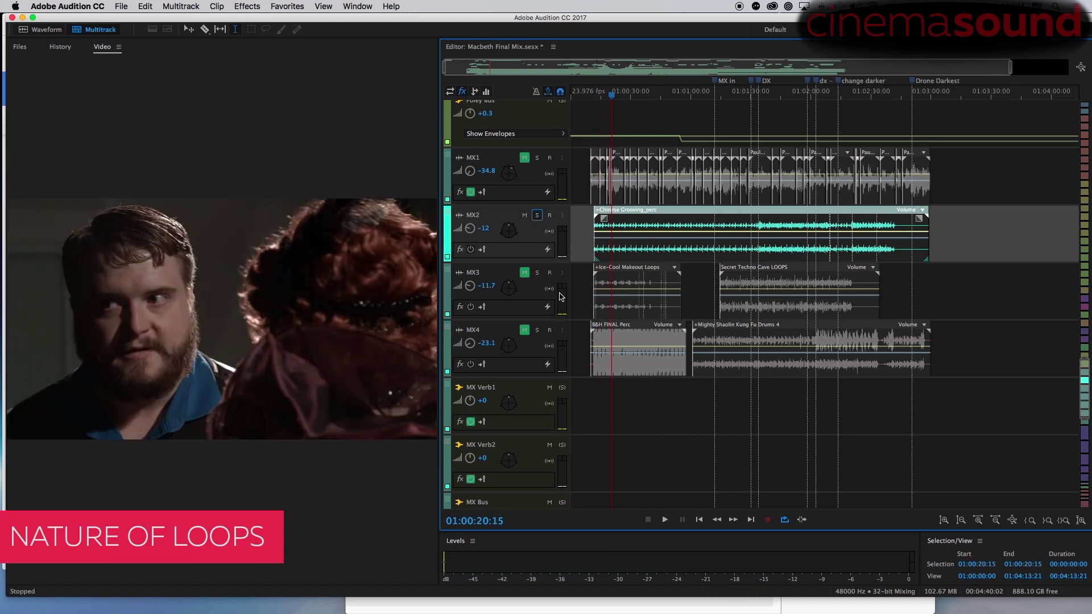
Replay from 01:00:15:05 while lowering MX2's volume to -15.6, then stop.
{"action": "left_click", "coordinate": [601, 92]}
{"action": "key", "text": "space"}
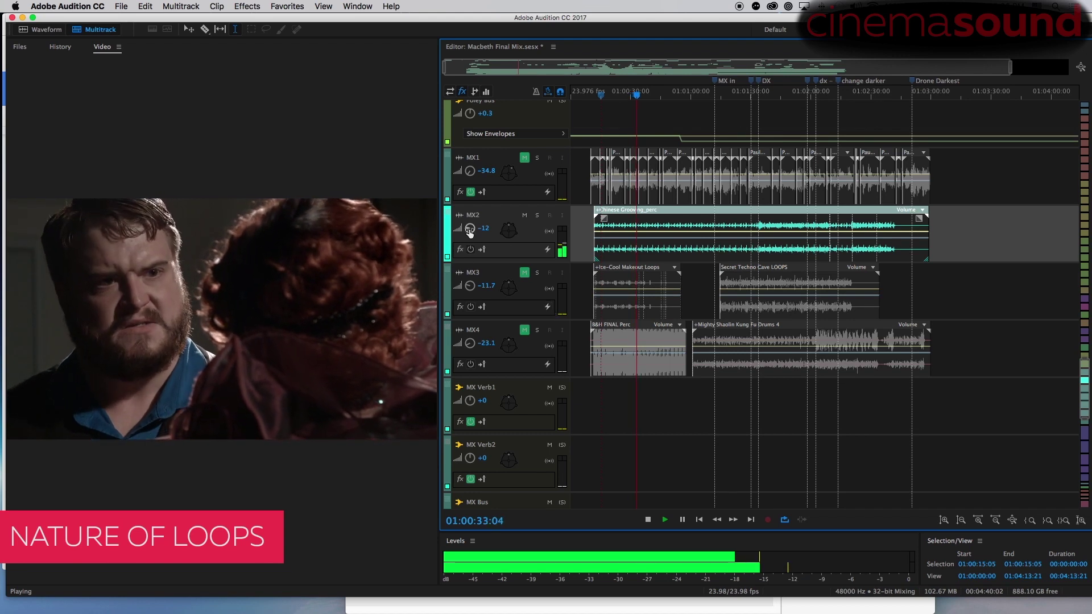
{"action": "left_click_drag", "start_coordinate": [470, 230], "coordinate": [469, 231]}
{"action": "key", "text": "space"}
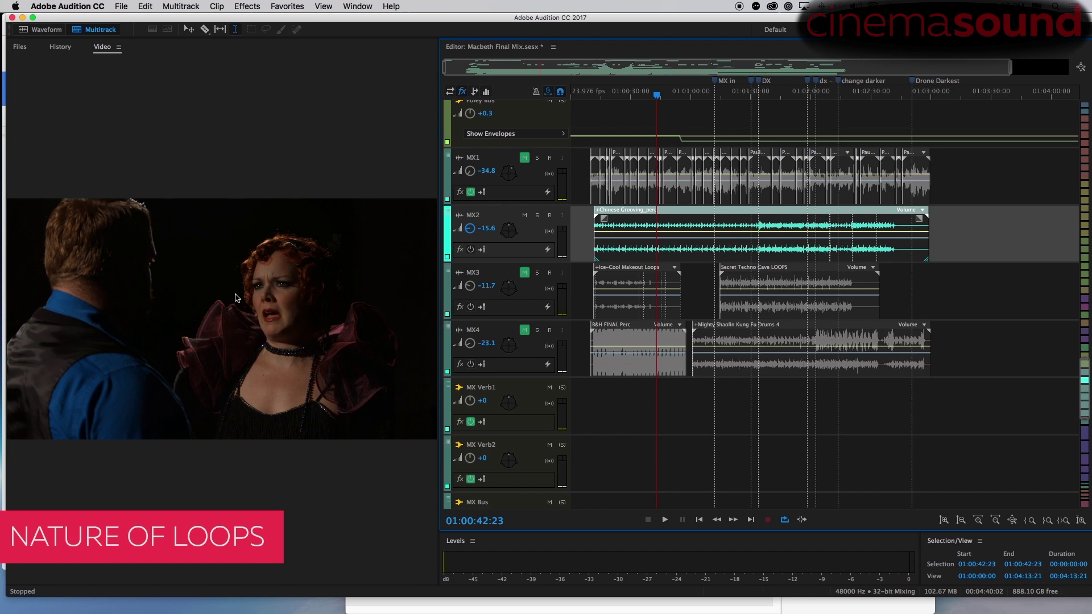
Mute MX2, unmute MX3, and play the scene from 01:00:12:05.
{"action": "left_click", "coordinate": [524, 216]}
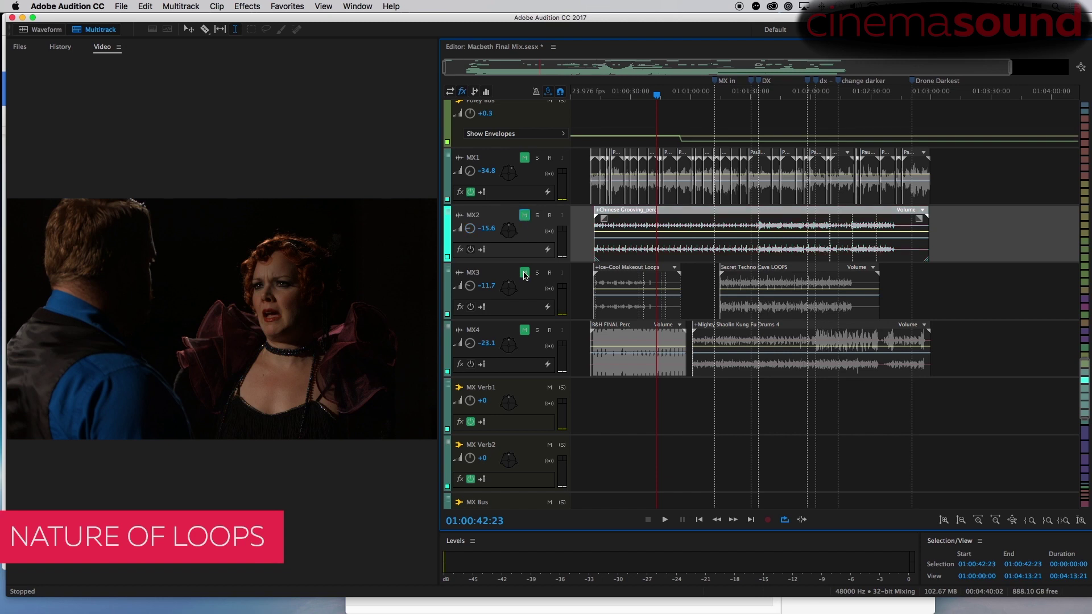
{"action": "left_click", "coordinate": [524, 273]}
{"action": "left_click_drag", "start_coordinate": [656, 96], "coordinate": [595, 96]}
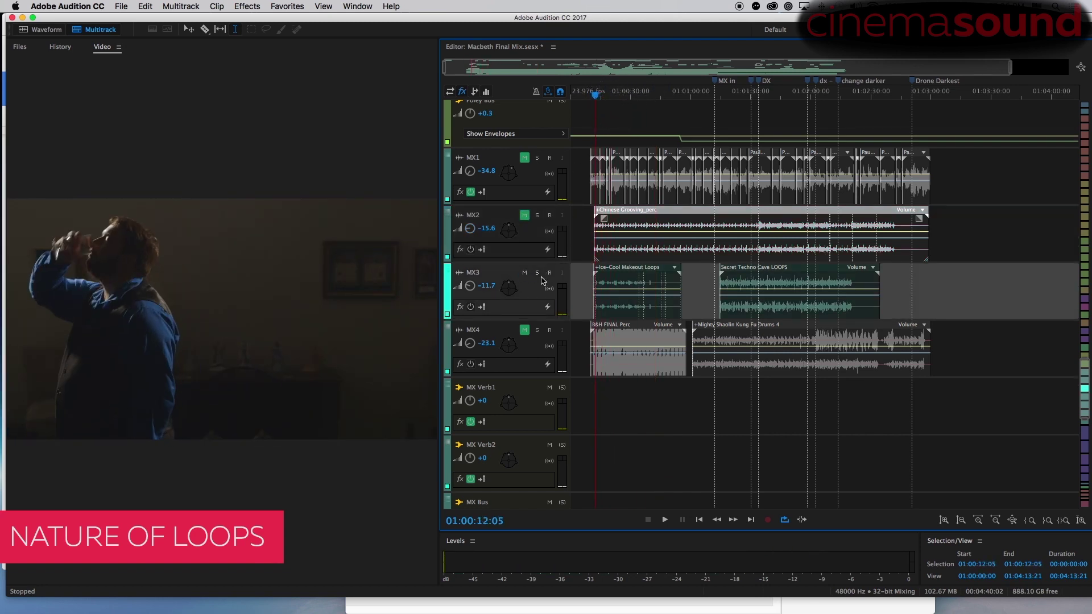
{"action": "key", "text": "space"}
Lower MX3's volume to -14.4 during playback, stop, and move the playhead to 01:01:15:02.
{"action": "left_click", "coordinate": [472, 287]}
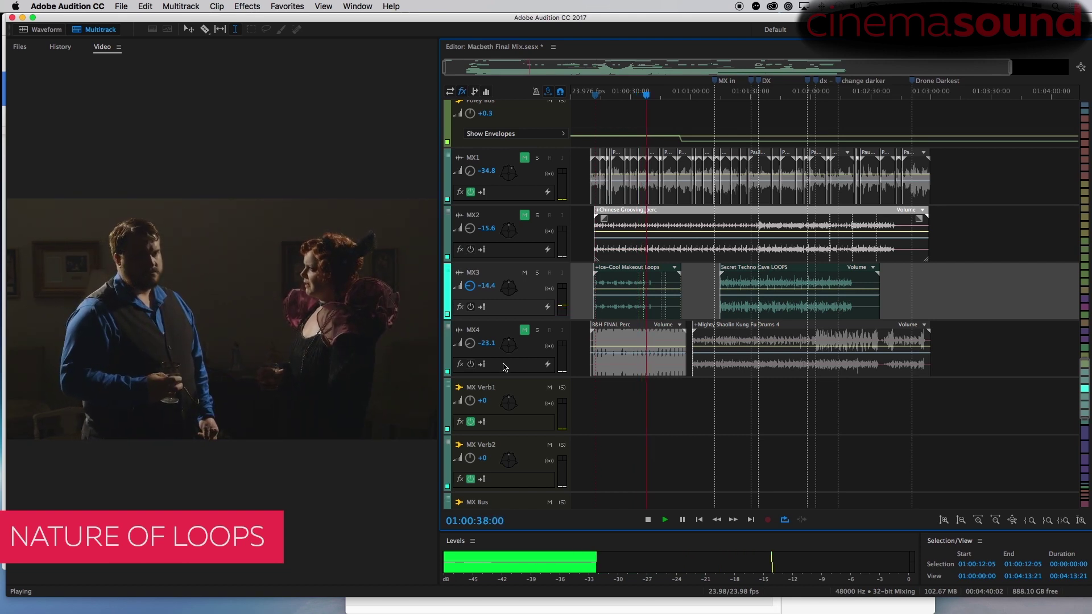
{"action": "key", "text": "space"}
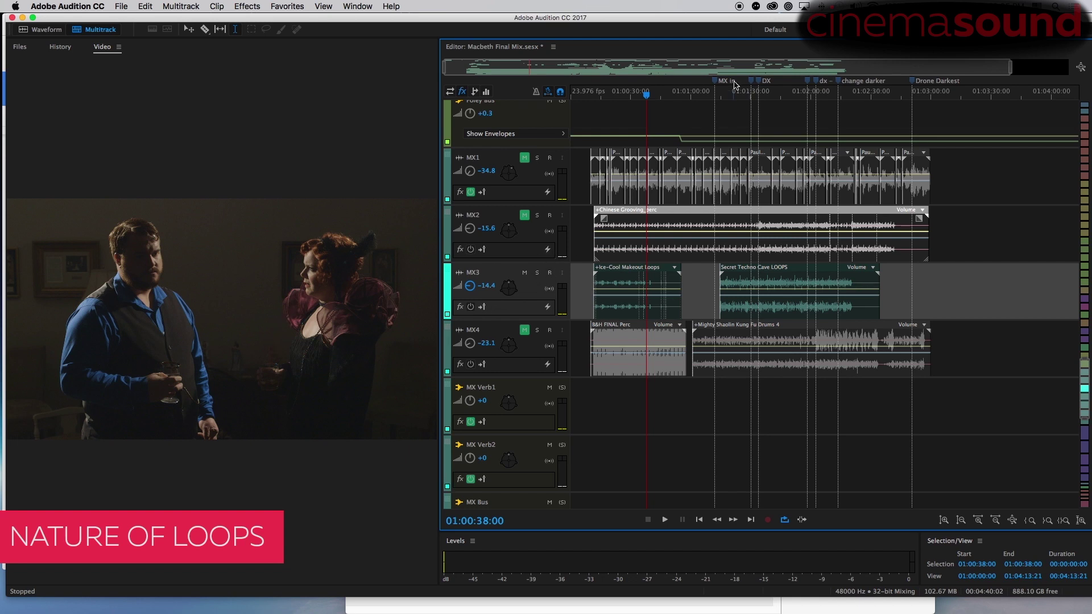
{"action": "left_click", "coordinate": [721, 96]}
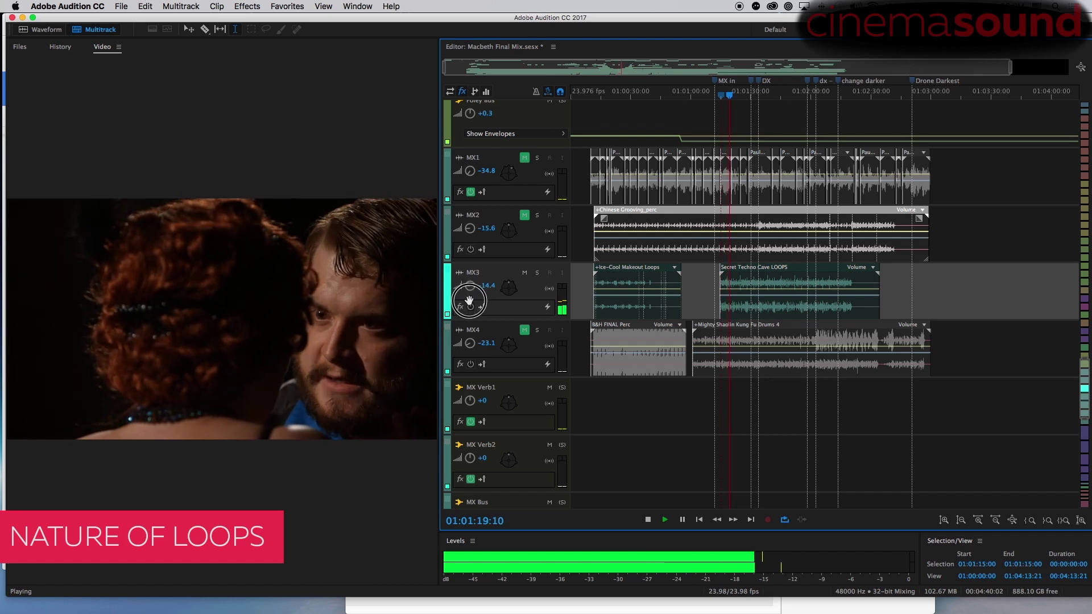
Fine-tune MX3's volume down to -20.4 while it plays, then stop playback.
{"action": "left_click_drag", "start_coordinate": [469, 290], "coordinate": [469, 295]}
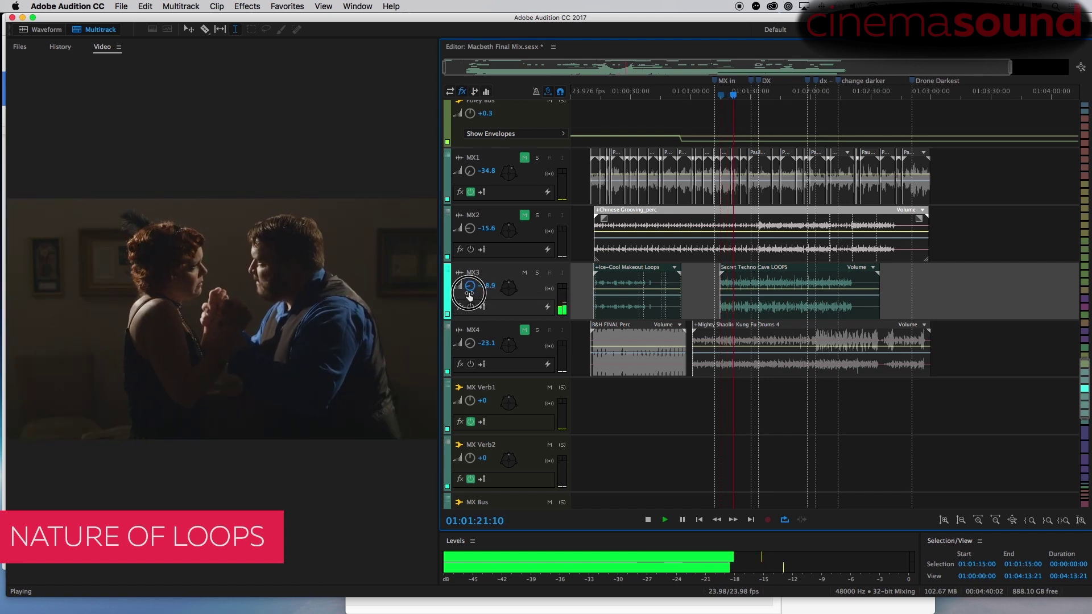
{"action": "left_click_drag", "start_coordinate": [469, 295], "coordinate": [469, 294]}
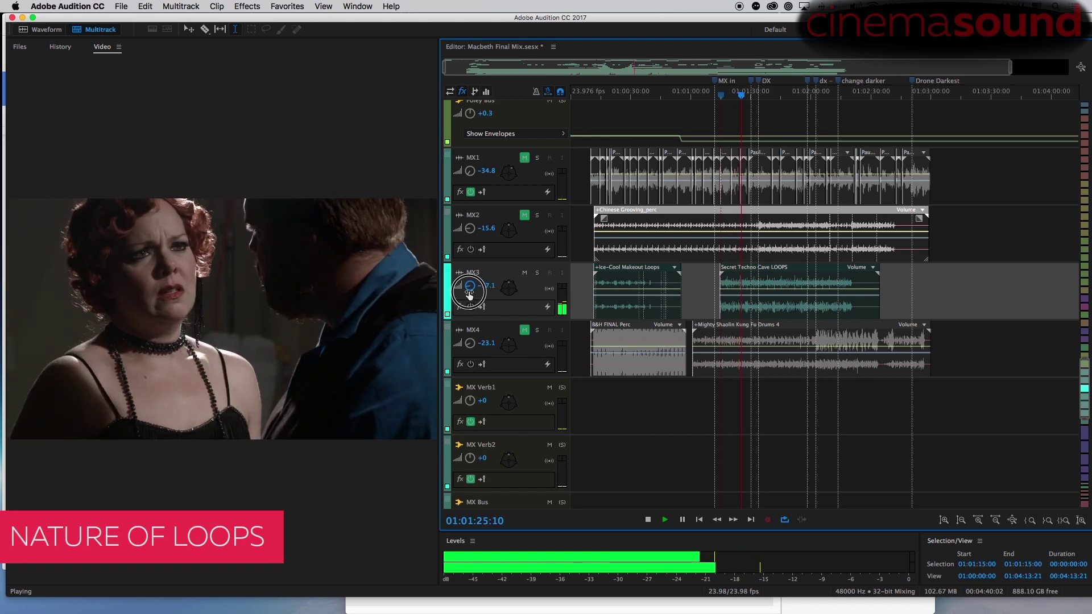
{"action": "left_click_drag", "start_coordinate": [469, 295], "coordinate": [469, 294]}
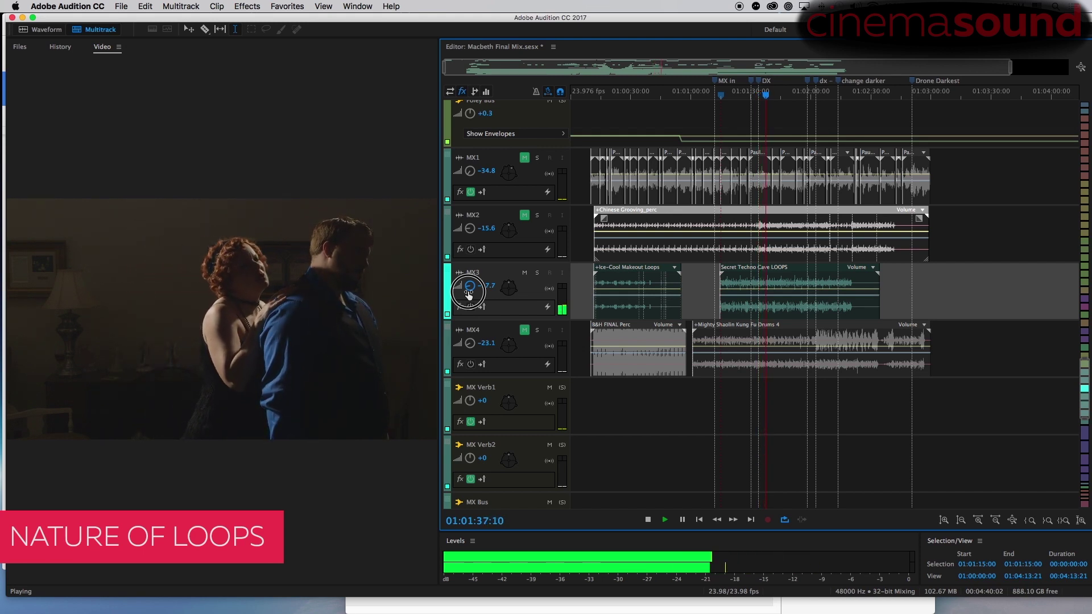
{"action": "left_click_drag", "start_coordinate": [469, 294], "coordinate": [490, 322]}
{"action": "key", "text": "space"}
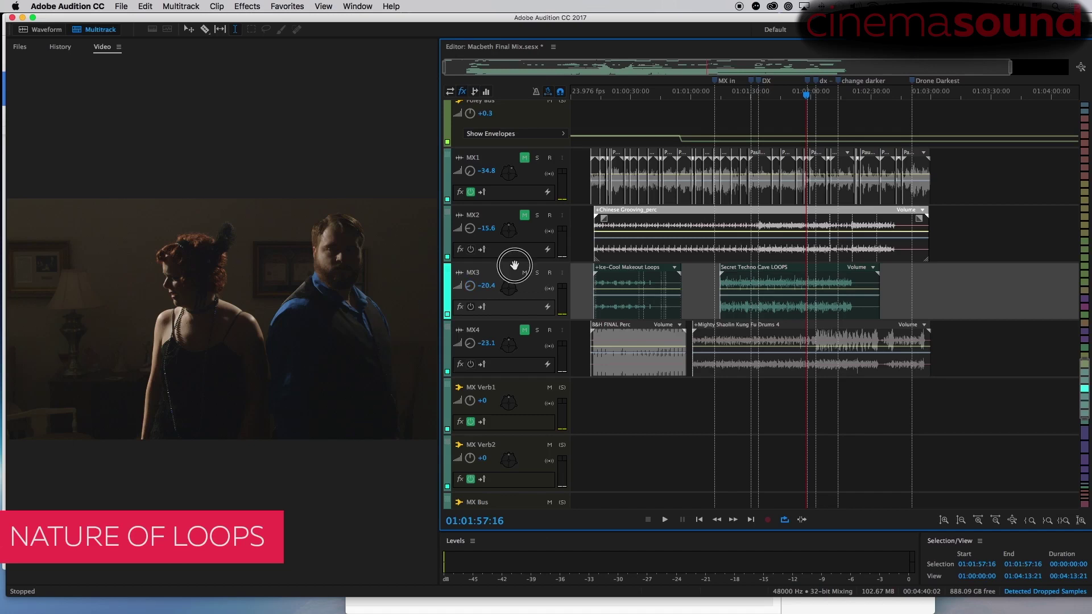
Unmute MX4 and set its volume to -18.9 while playing from 01:01:03:08.
{"action": "left_click", "coordinate": [525, 330]}
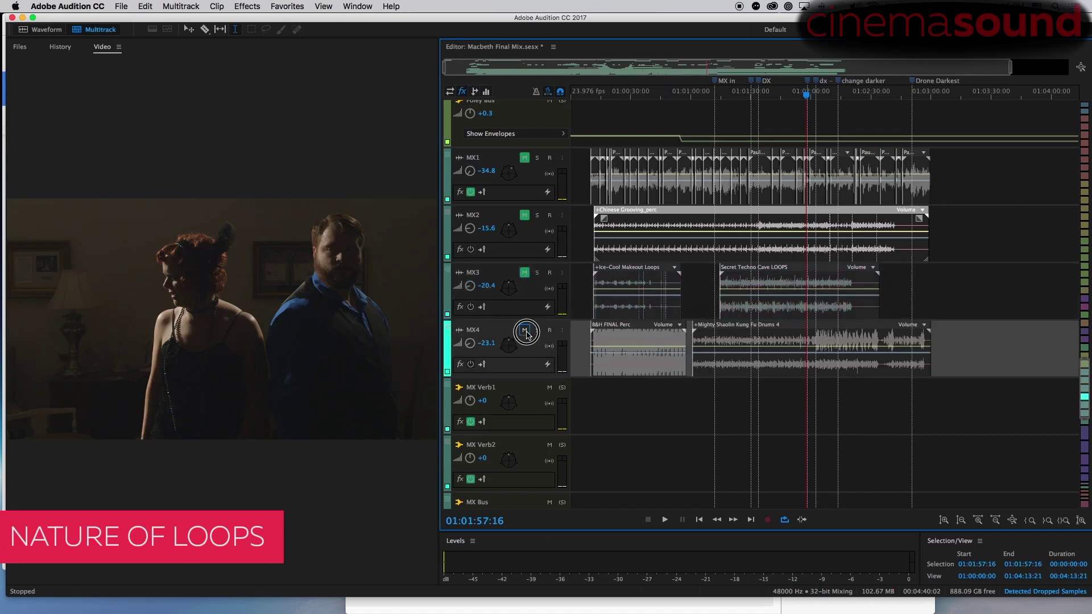
{"action": "left_click", "coordinate": [698, 291]}
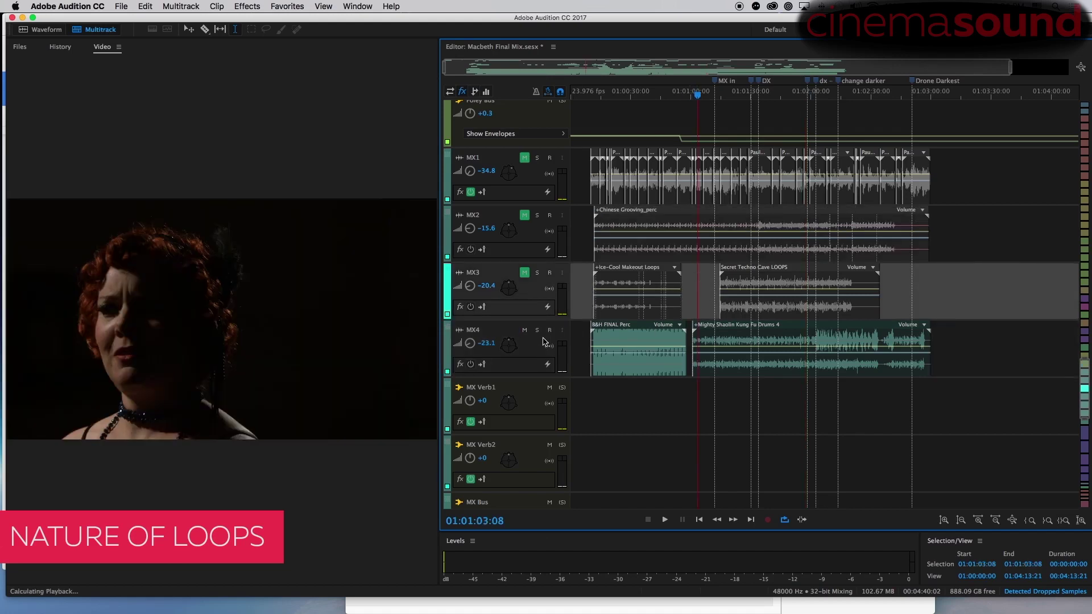
{"action": "left_click", "coordinate": [471, 344]}
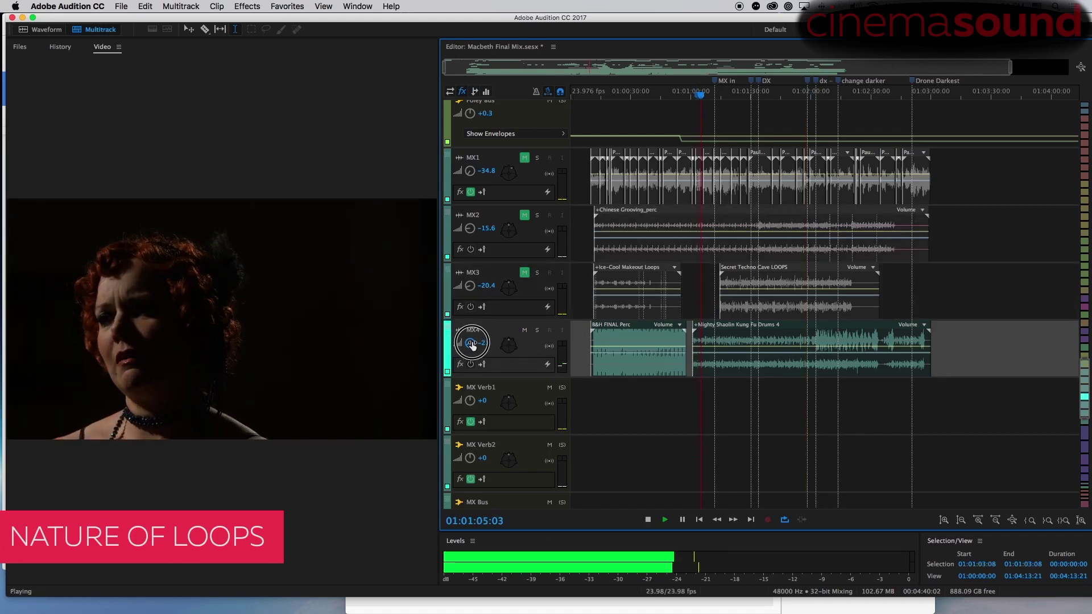
{"action": "left_click_drag", "start_coordinate": [471, 344], "coordinate": [473, 345]}
{"action": "key", "text": "space"}
Slide the Mighty Shaolin Kung Fu Drums 4 clip against B&H FINAL Perc and play from 01:00:57:21.
{"action": "left_click_drag", "start_coordinate": [736, 331], "coordinate": [729, 331]}
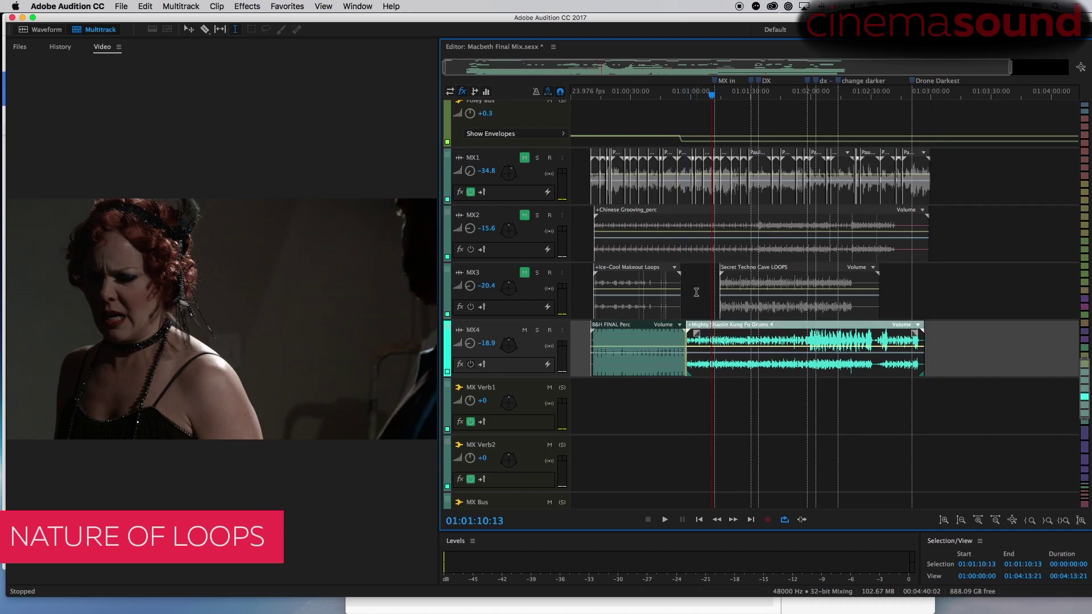
{"action": "left_click", "coordinate": [685, 295]}
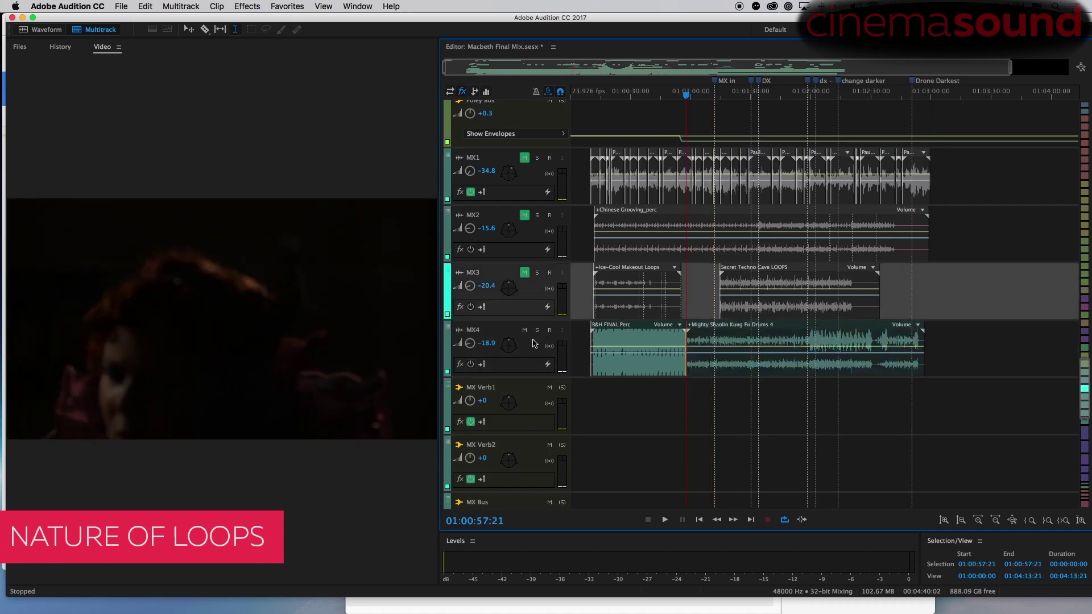
{"action": "key", "text": "space"}
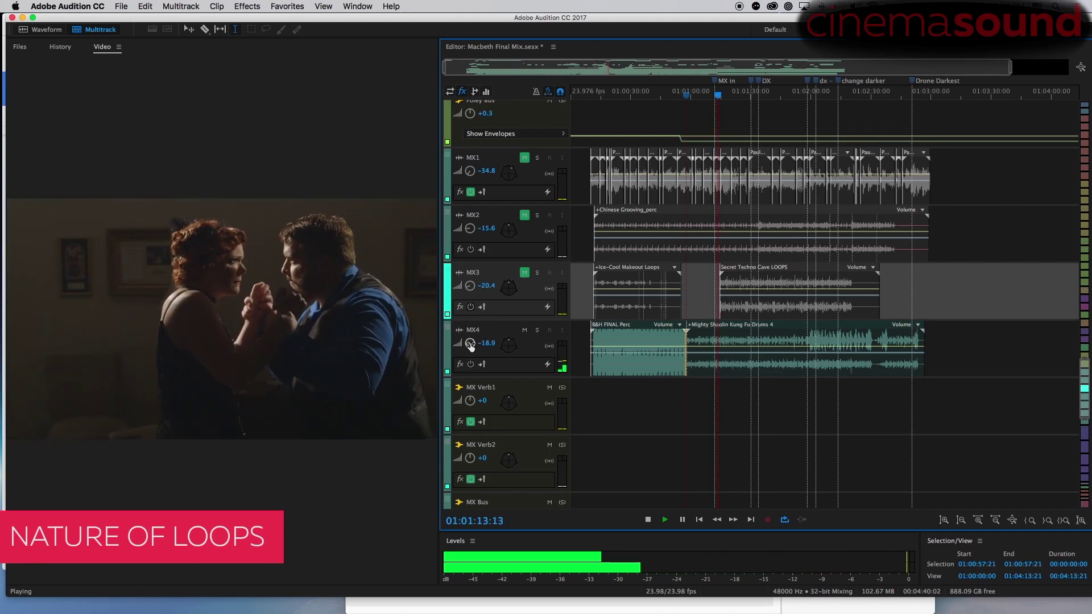
Mute MX4 and replay the passage from about 01:00:57 without it, stopping at 01:01:16:04.
{"action": "key", "text": "space"}
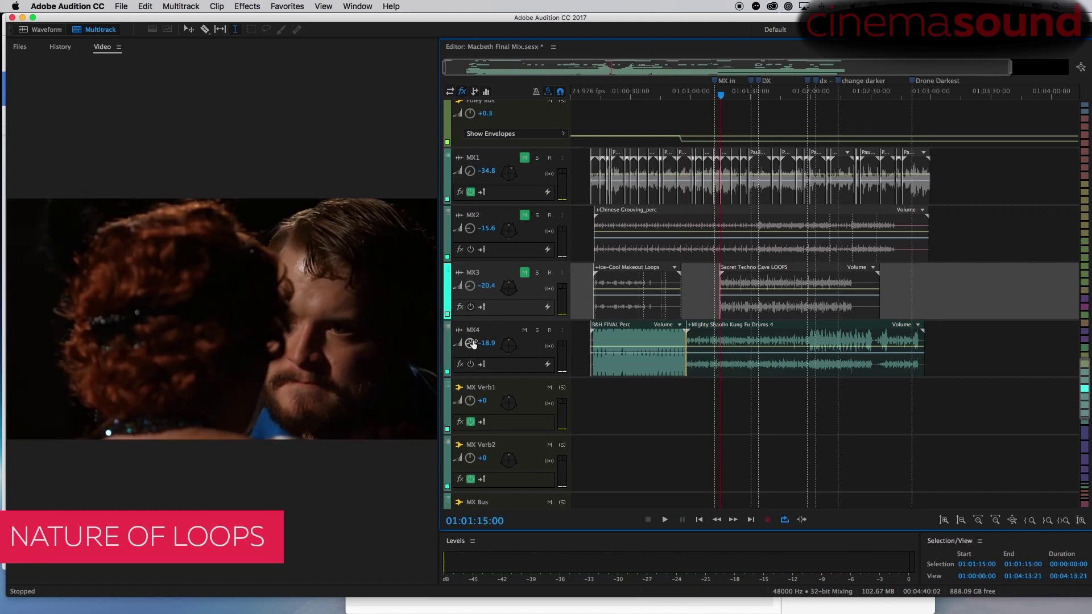
{"action": "left_click", "coordinate": [522, 331]}
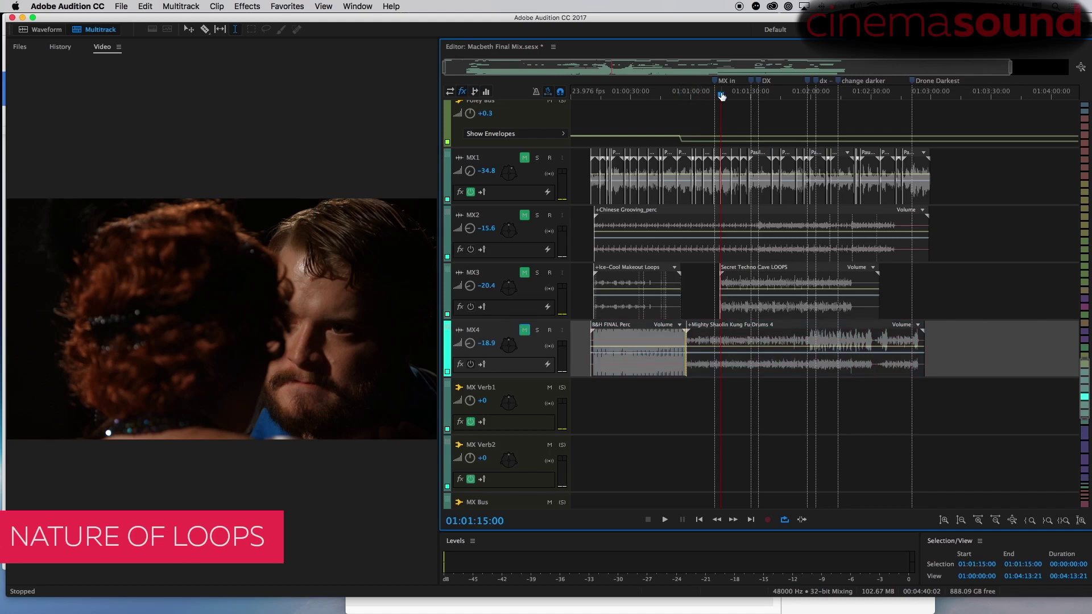
{"action": "left_click_drag", "start_coordinate": [722, 96], "coordinate": [687, 100]}
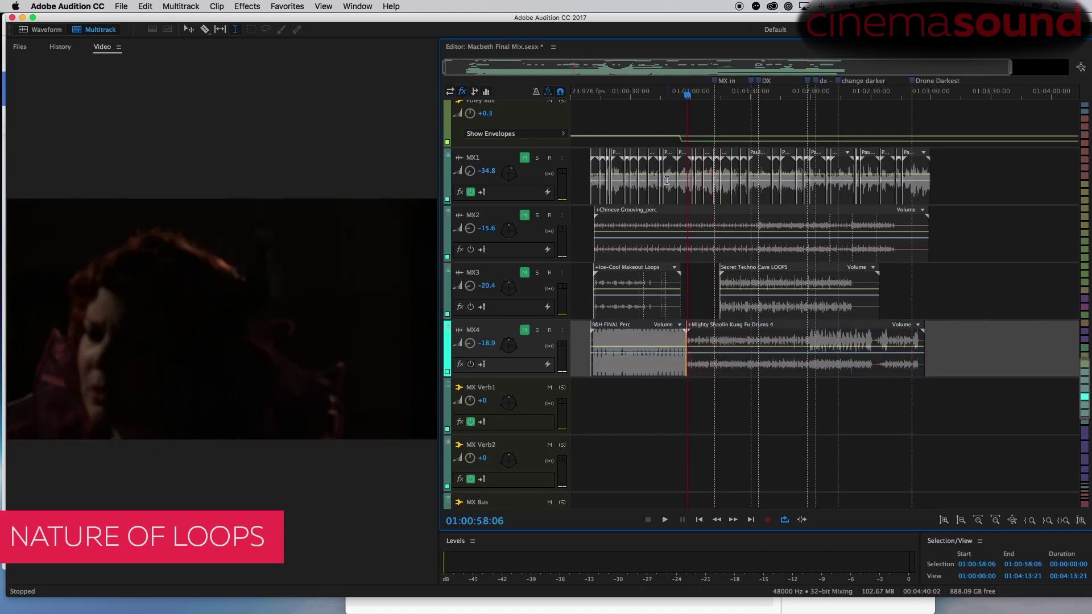
{"action": "key", "text": "space"}
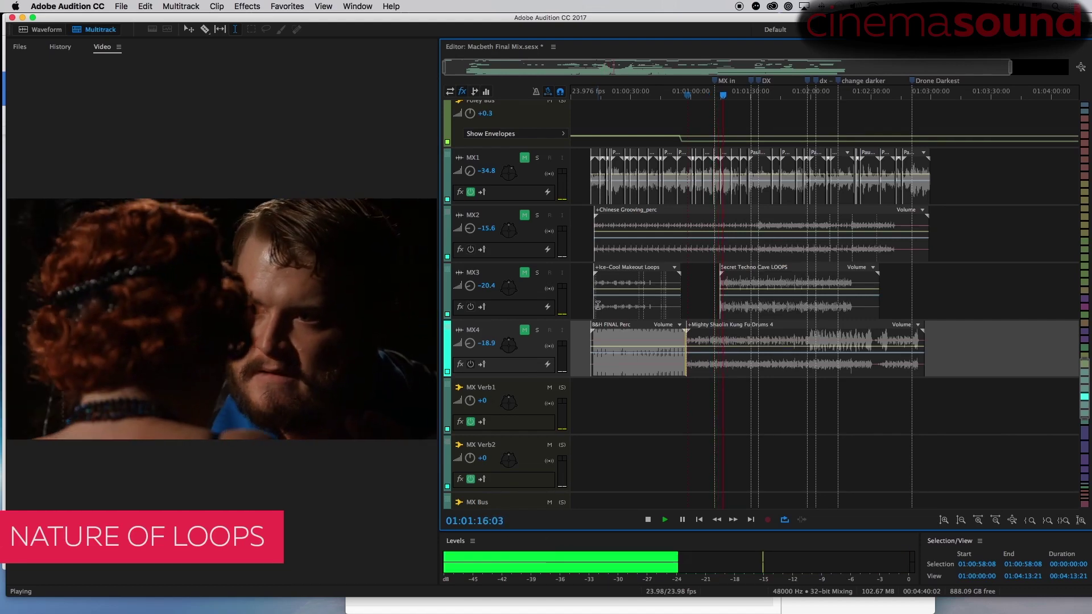
{"action": "key", "text": "space"}
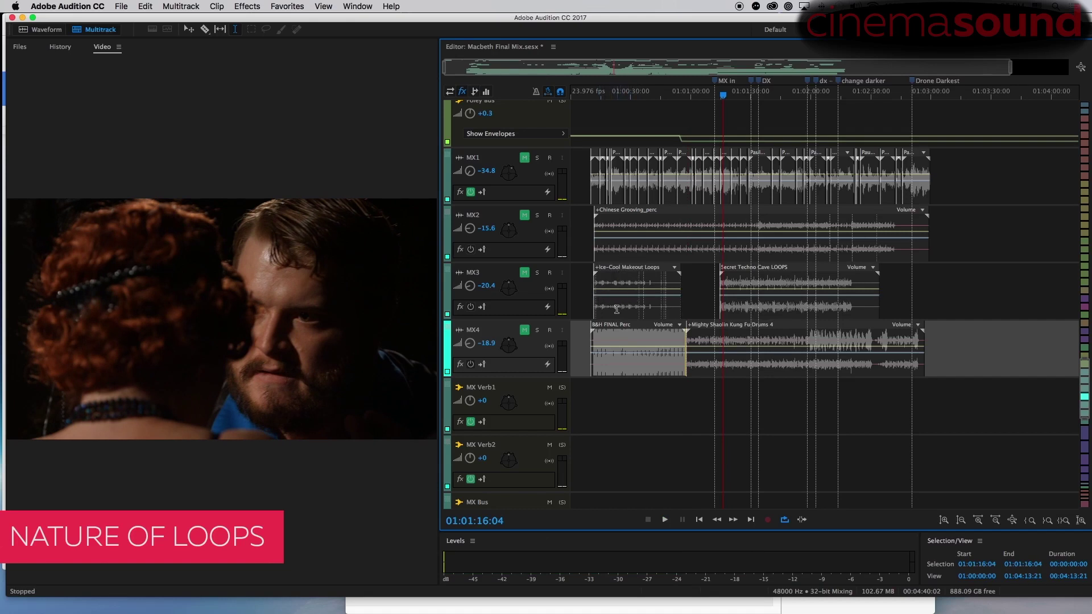